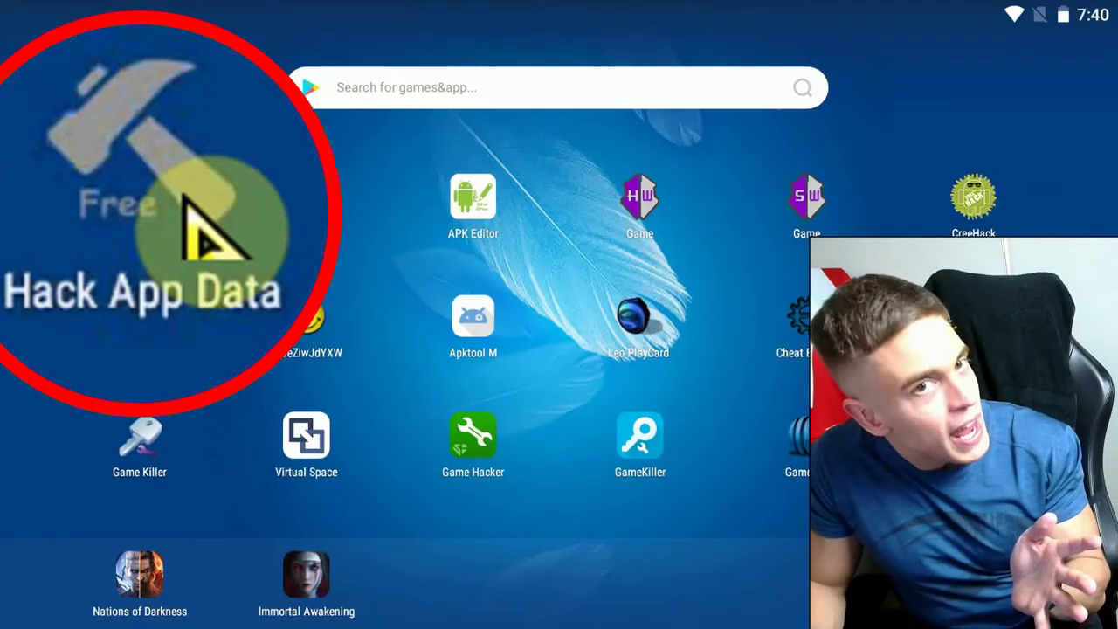
# Step: Open Hill Climb Racing in Hack App Data and look through its preference, database and other file lists
pyautogui.click(150, 205)
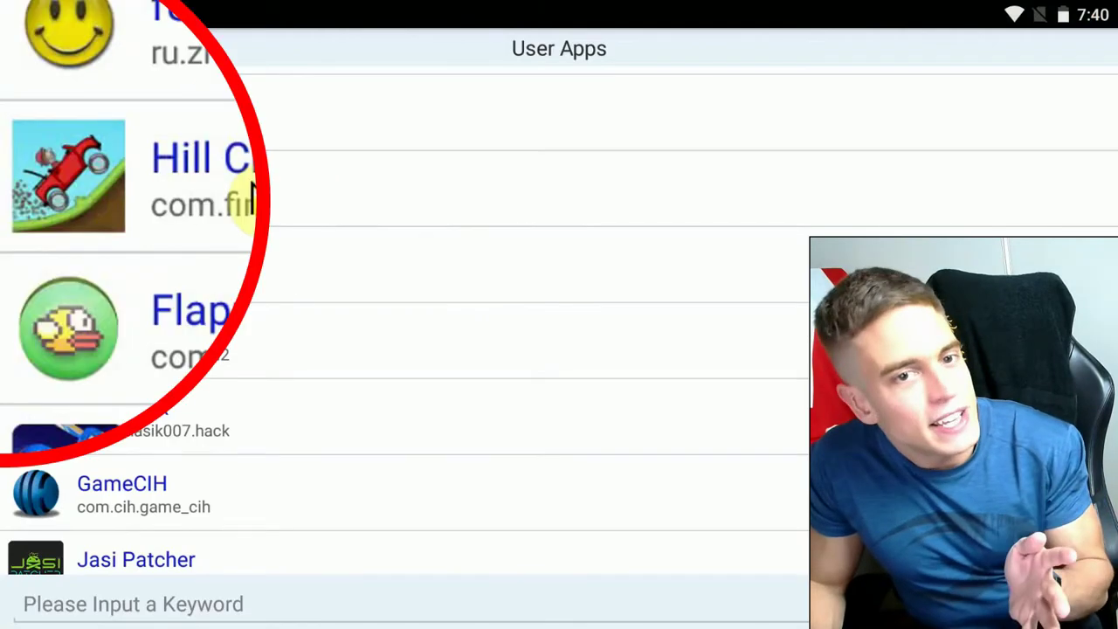
pyautogui.click(123, 199)
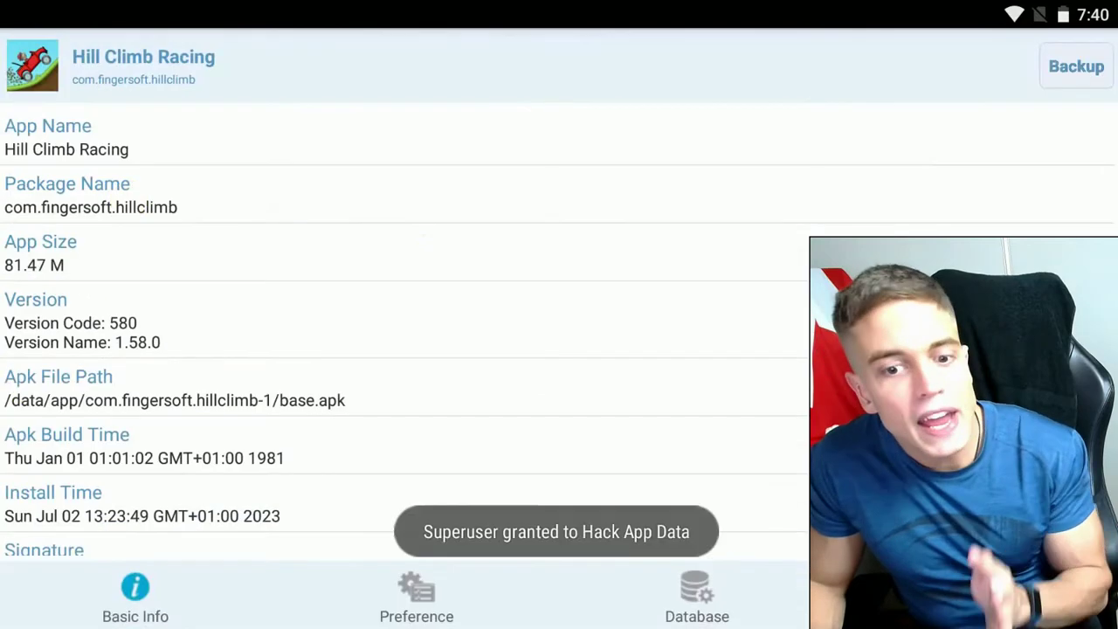
pyautogui.click(397, 622)
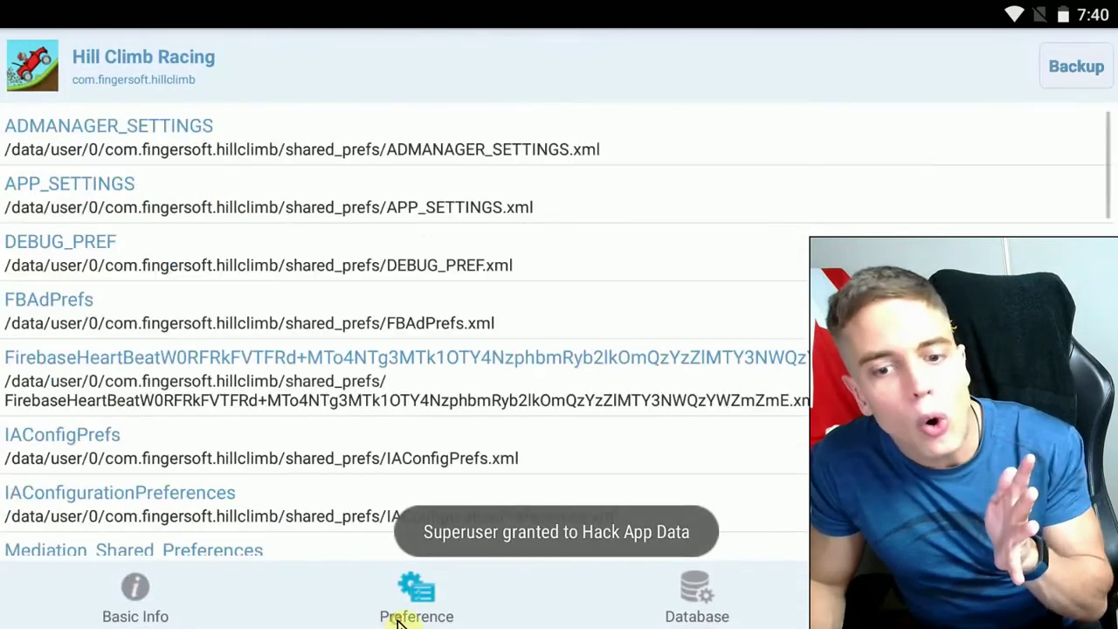
pyautogui.click(699, 614)
pyautogui.click(976, 603)
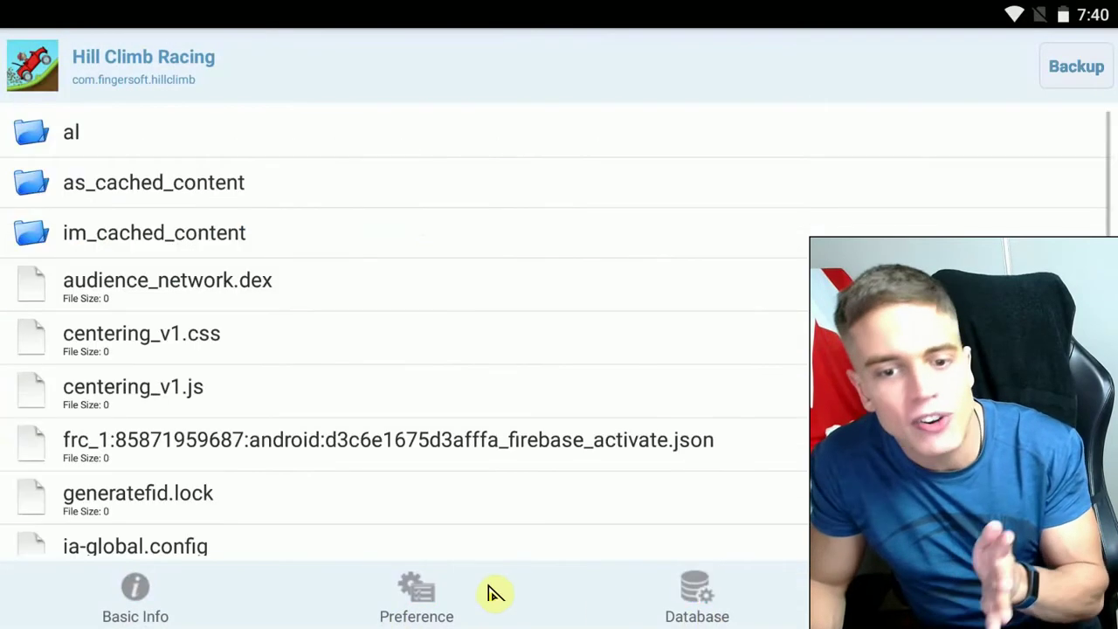
pyautogui.click(446, 603)
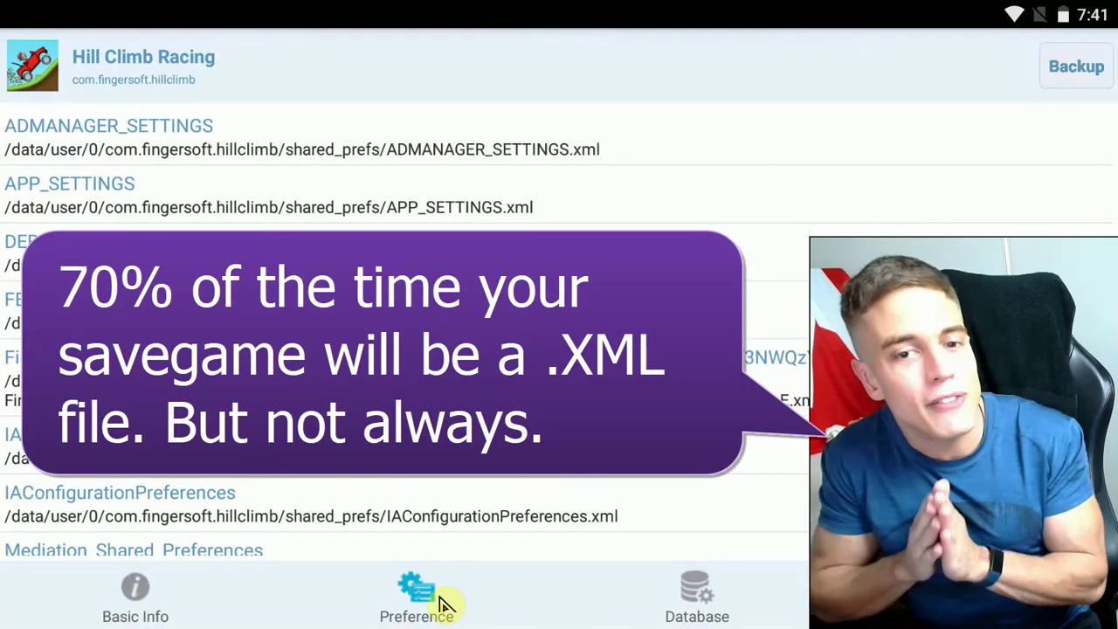
pyautogui.click(699, 606)
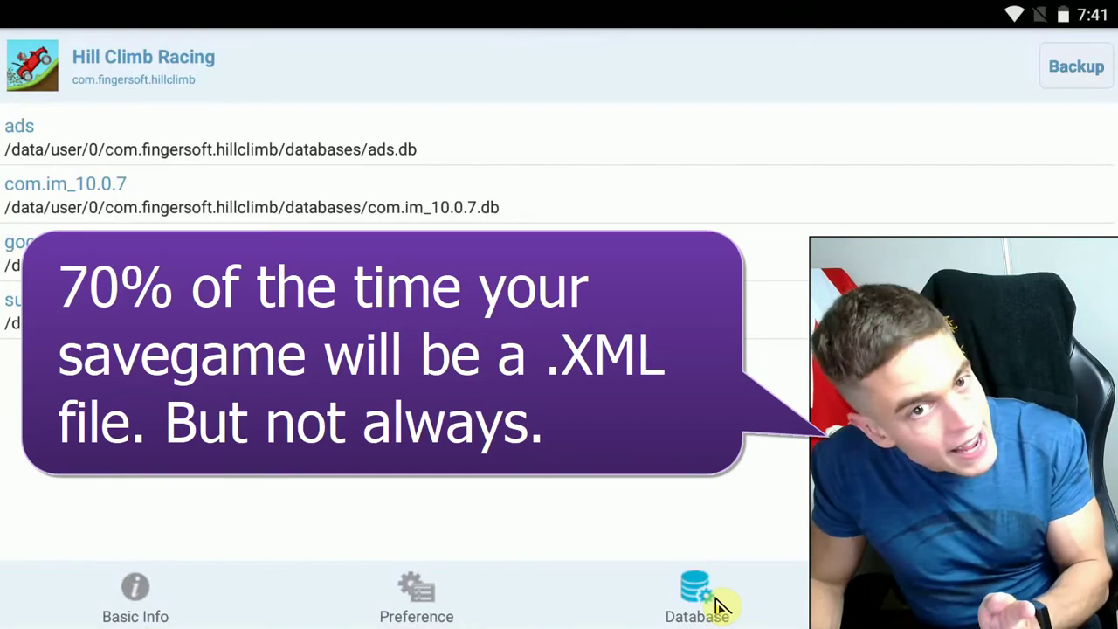
pyautogui.click(980, 594)
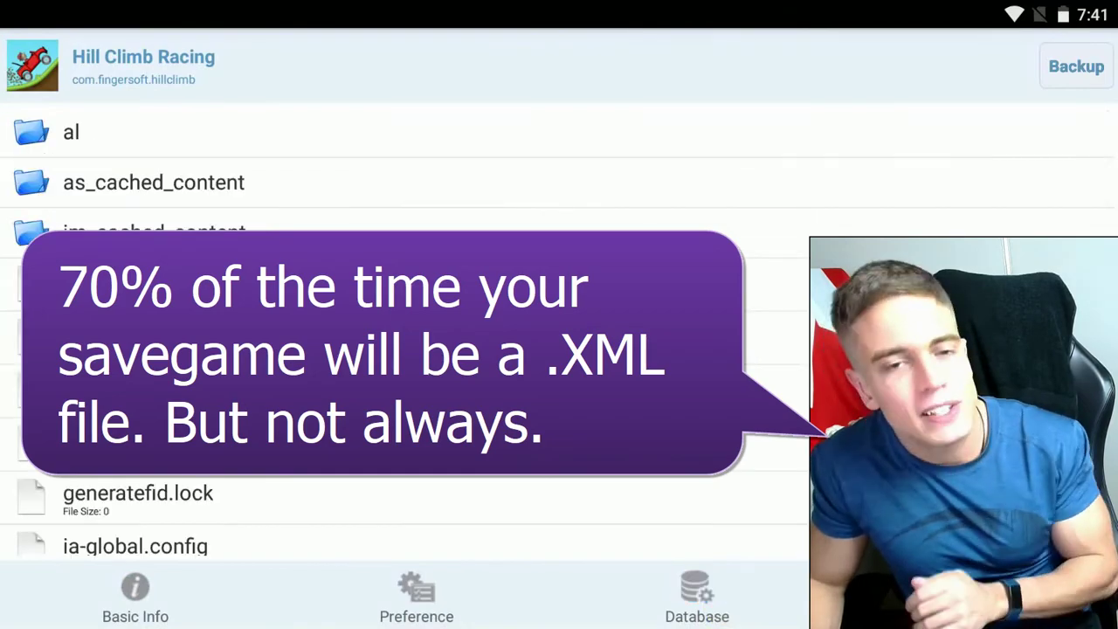
# Step: Find the hillclimbprefs file among Hill Climb Racing's preference files and open it
pyautogui.click(417, 603)
pyautogui.moveTo(644, 507); pyautogui.dragTo(654, 332)
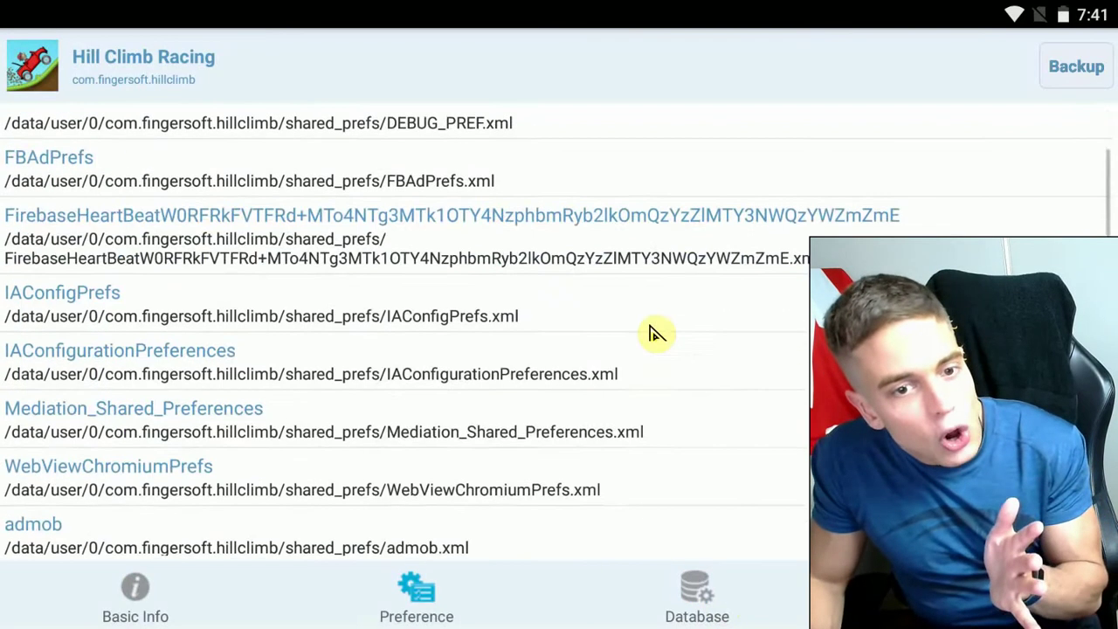
pyautogui.moveTo(713, 444); pyautogui.dragTo(701, 282)
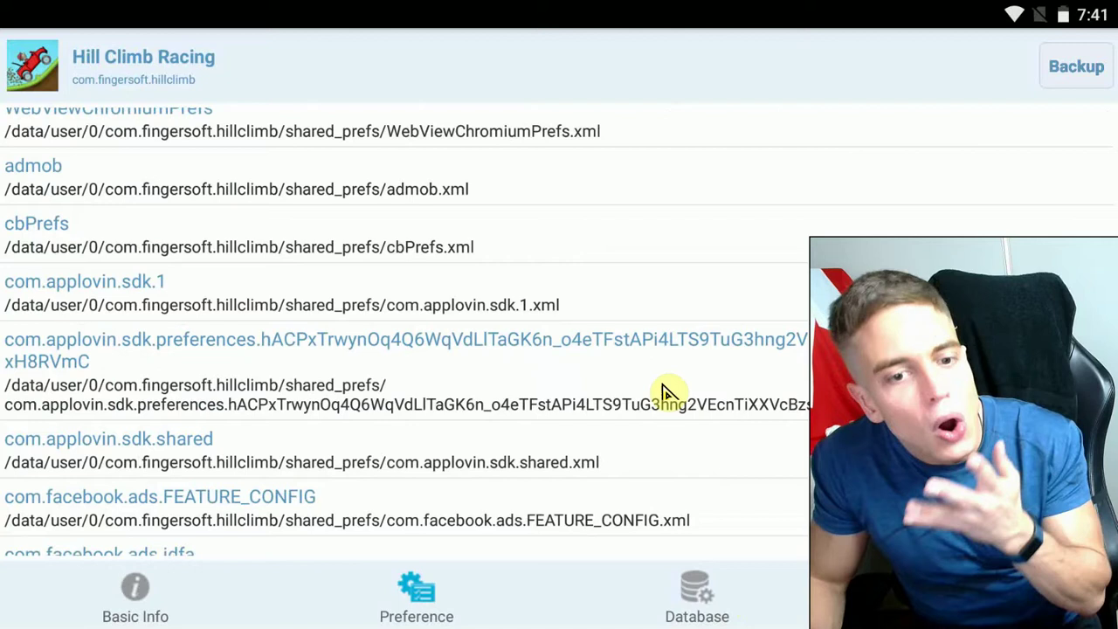
pyautogui.moveTo(669, 393); pyautogui.dragTo(651, 267)
pyautogui.moveTo(699, 457); pyautogui.dragTo(690, 342)
pyautogui.moveTo(743, 476); pyautogui.dragTo(726, 287)
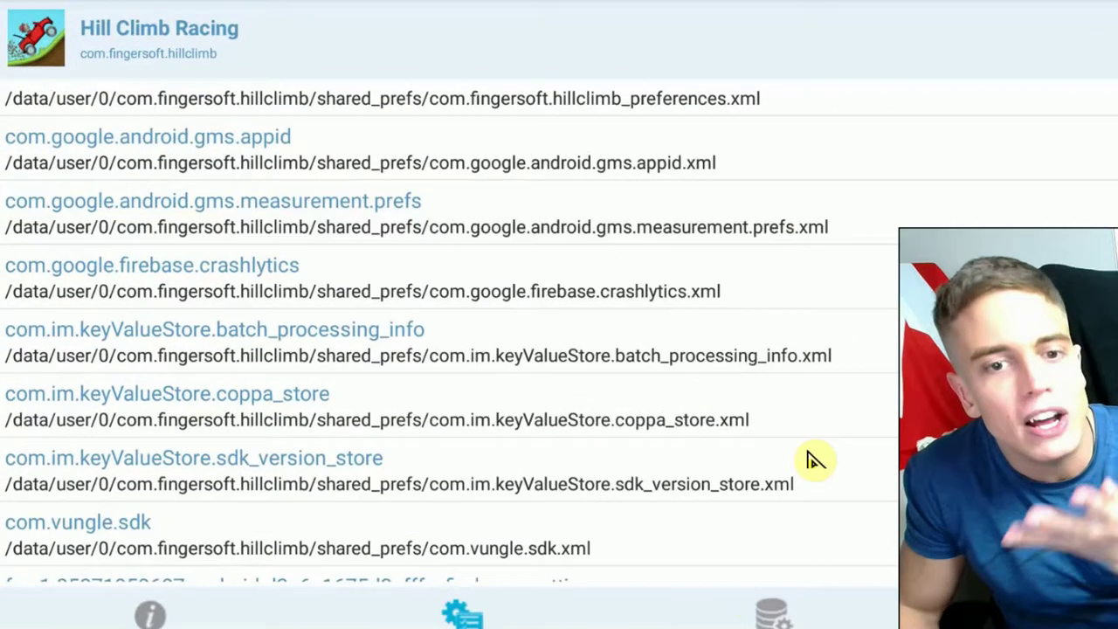
pyautogui.scroll(-3, 559, 314)
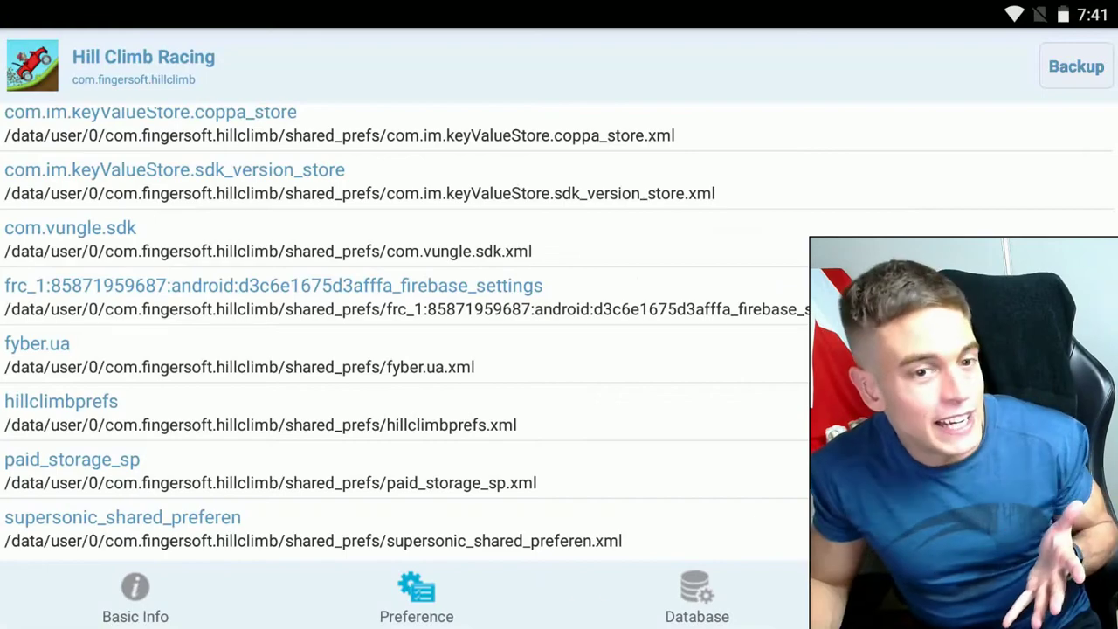
pyautogui.click(411, 371)
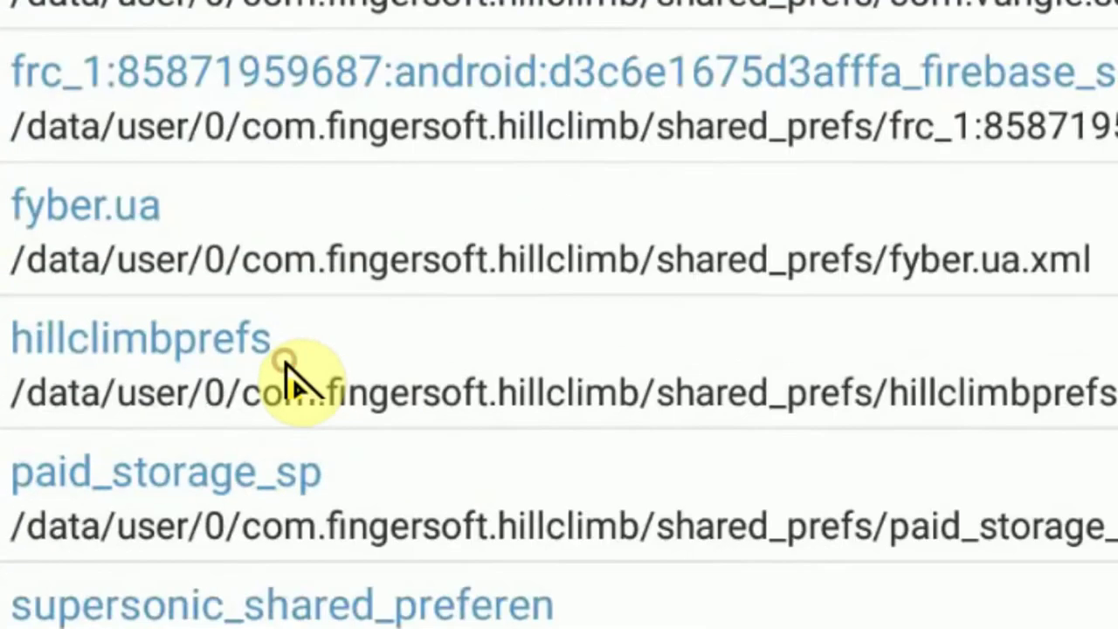
pyautogui.click(425, 323)
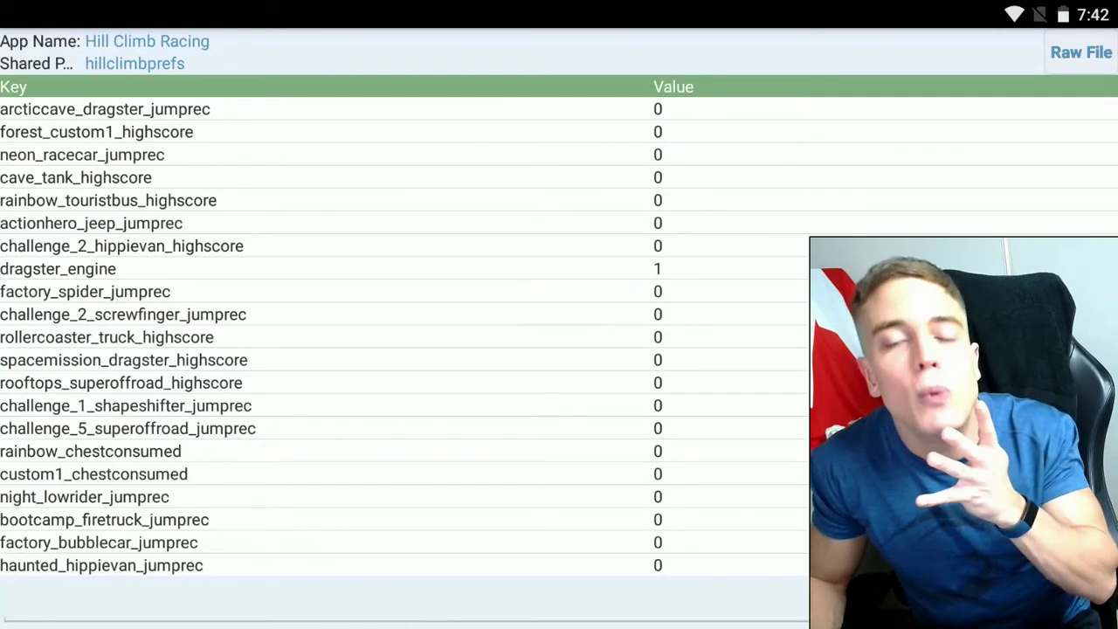
# Step: Look through the keys in hillclimbprefs and filter them by "coins"
pyautogui.moveTo(616, 535); pyautogui.dragTo(580, 257)
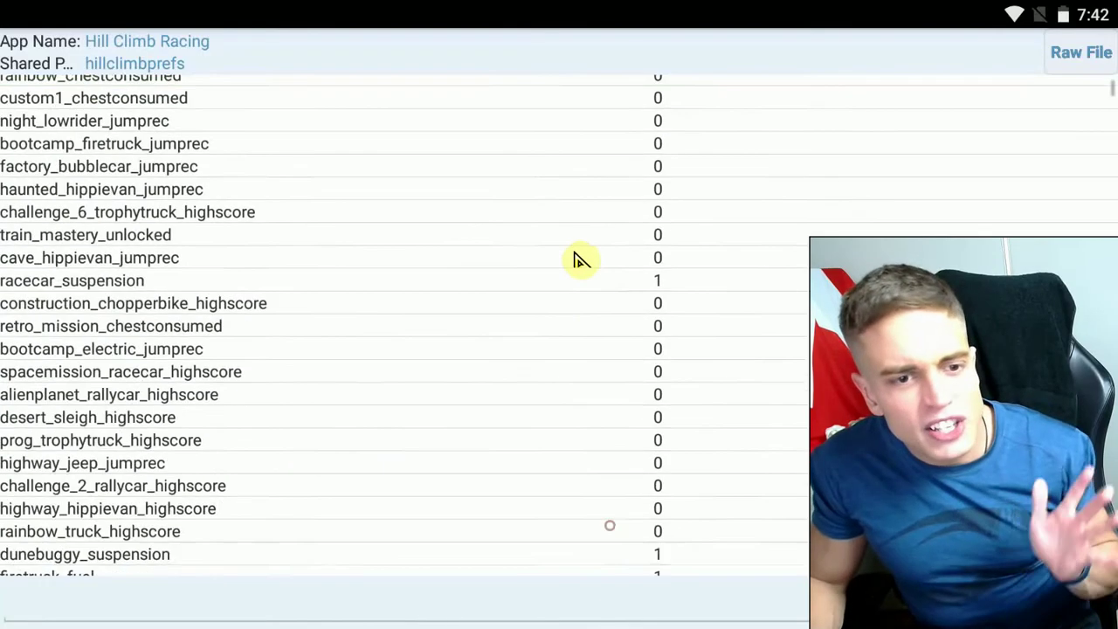
pyautogui.moveTo(722, 492); pyautogui.dragTo(689, 379)
pyautogui.moveTo(722, 492); pyautogui.dragTo(740, 170)
pyautogui.moveTo(726, 449); pyautogui.dragTo(691, 332)
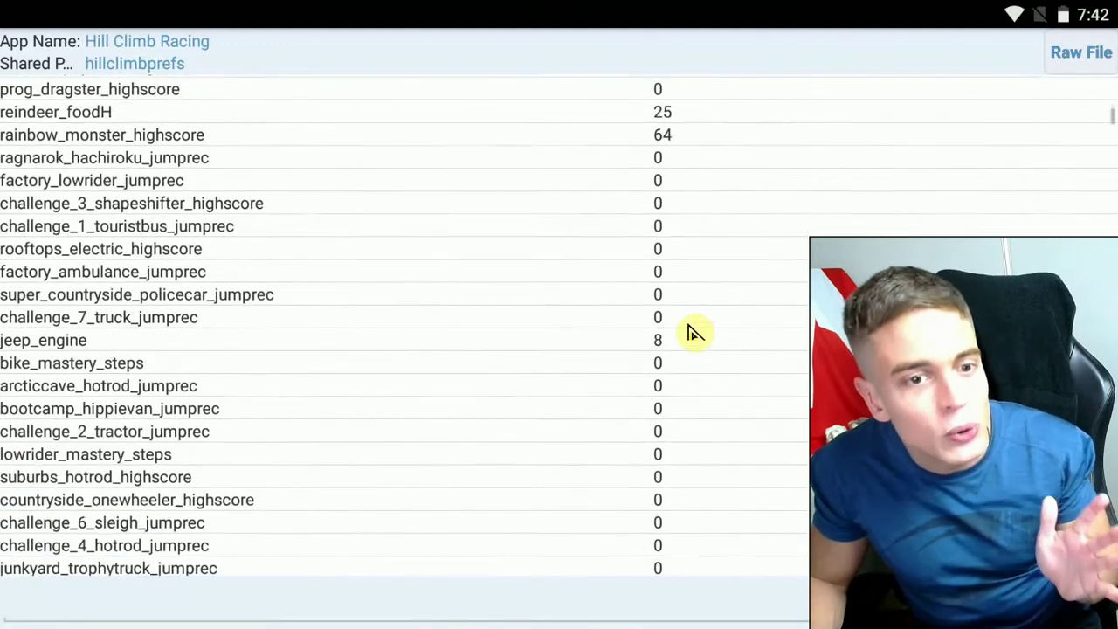
pyautogui.moveTo(691, 521); pyautogui.dragTo(654, 113)
pyautogui.moveTo(717, 433); pyautogui.dragTo(631, 47)
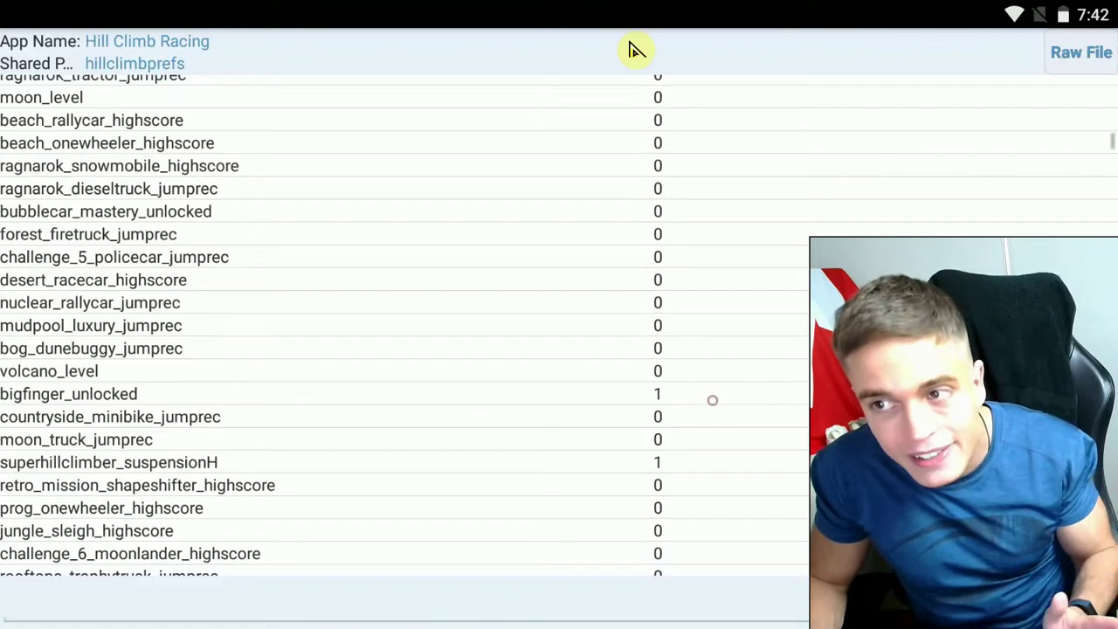
pyautogui.click(362, 615)
pyautogui.write('coins')
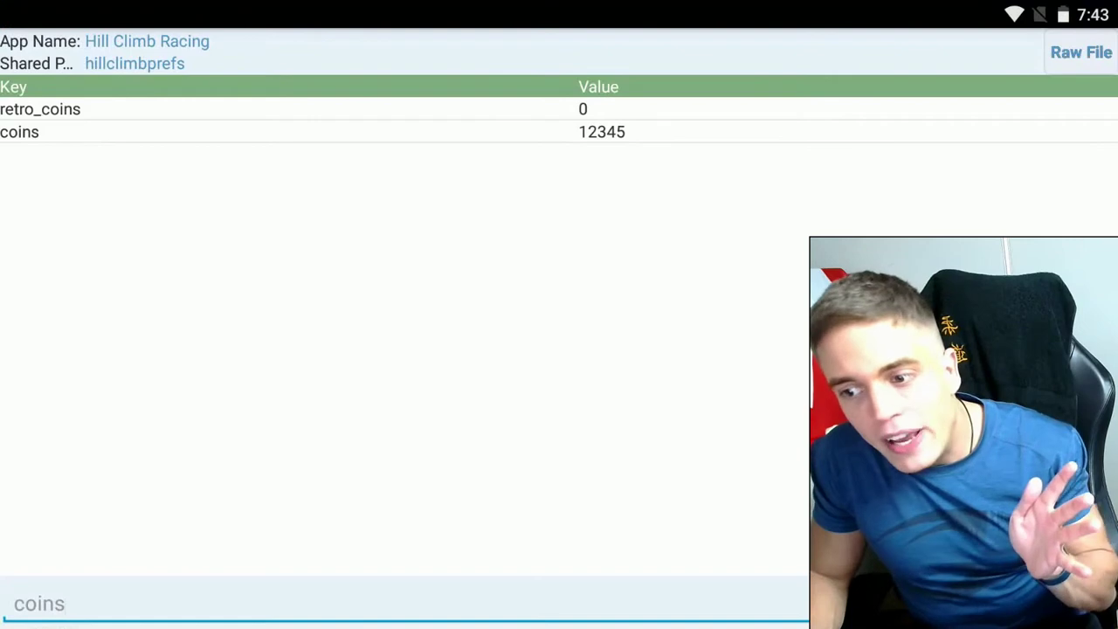
# Step: Close the other recent app in the app overview and return to Hack App Data
pyautogui.hotkey('alt', 'Tab')
pyautogui.click(823, 137)
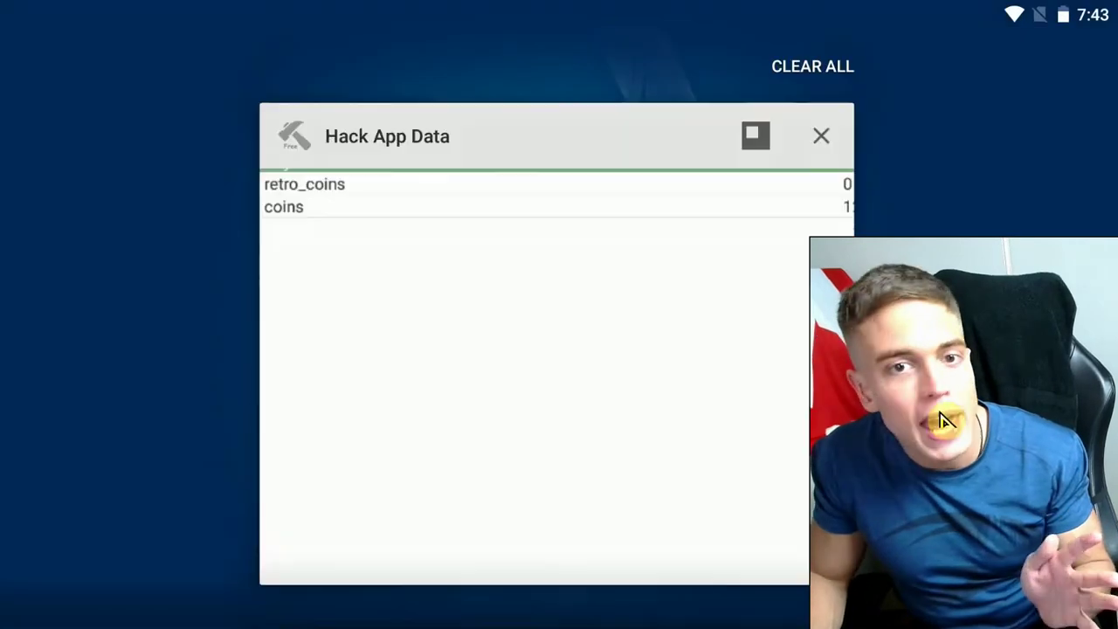
pyautogui.click(677, 347)
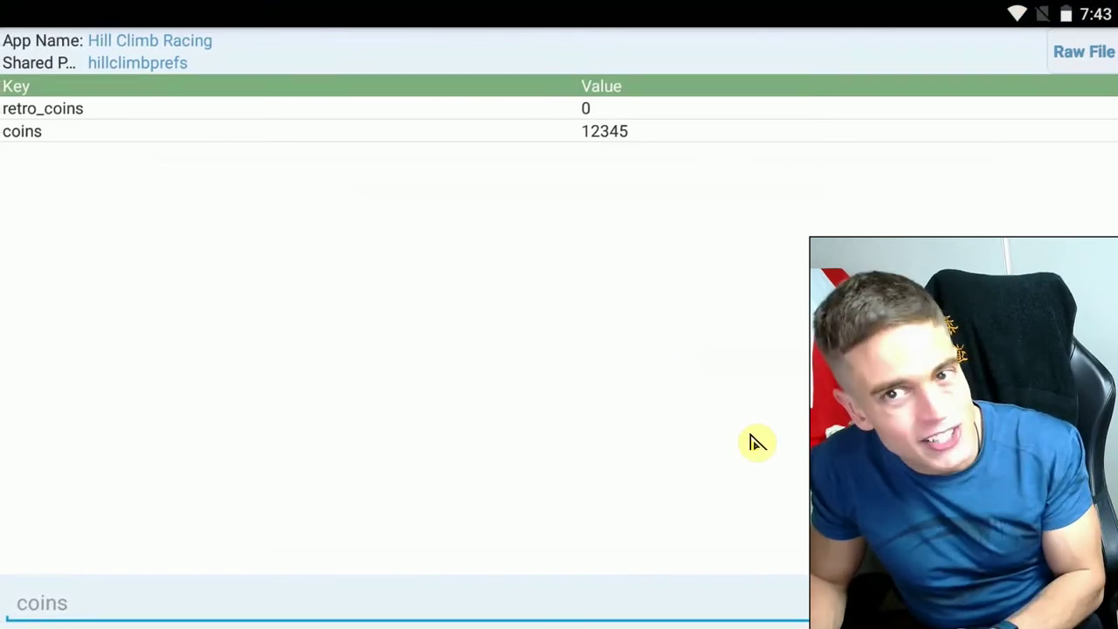
# Step: Set the value of the coins key to 999999999 and save it
pyautogui.click(632, 135)
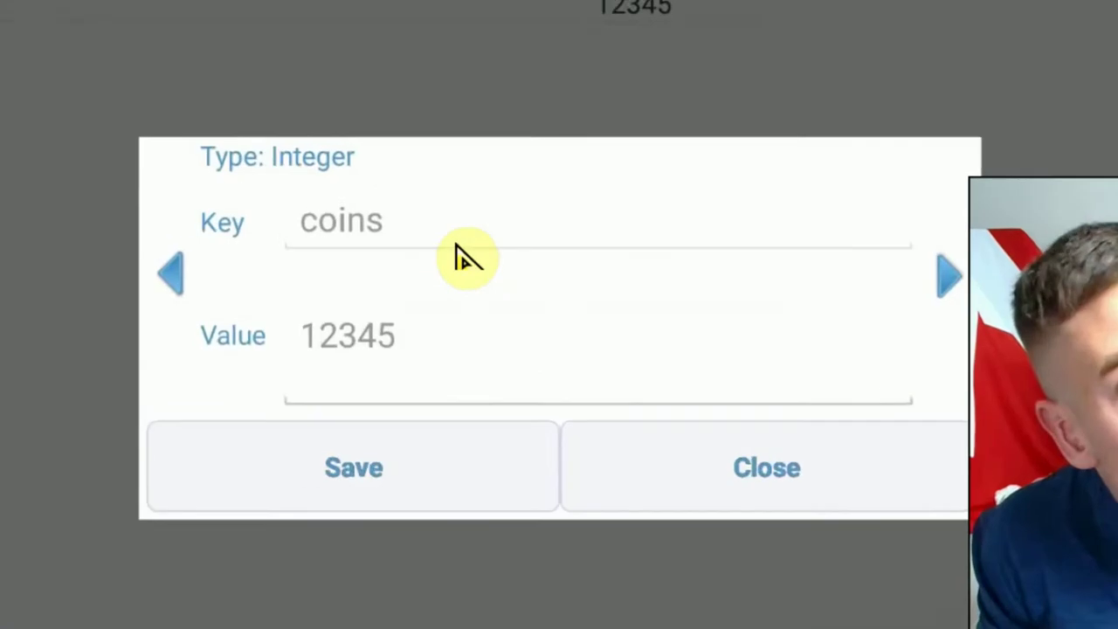
pyautogui.click(503, 352)
pyautogui.press('BackSpace')
pyautogui.press('BackSpace')
pyautogui.press('BackSpace')
pyautogui.press('BackSpace')
pyautogui.press('BackSpace')
pyautogui.write('999999999')
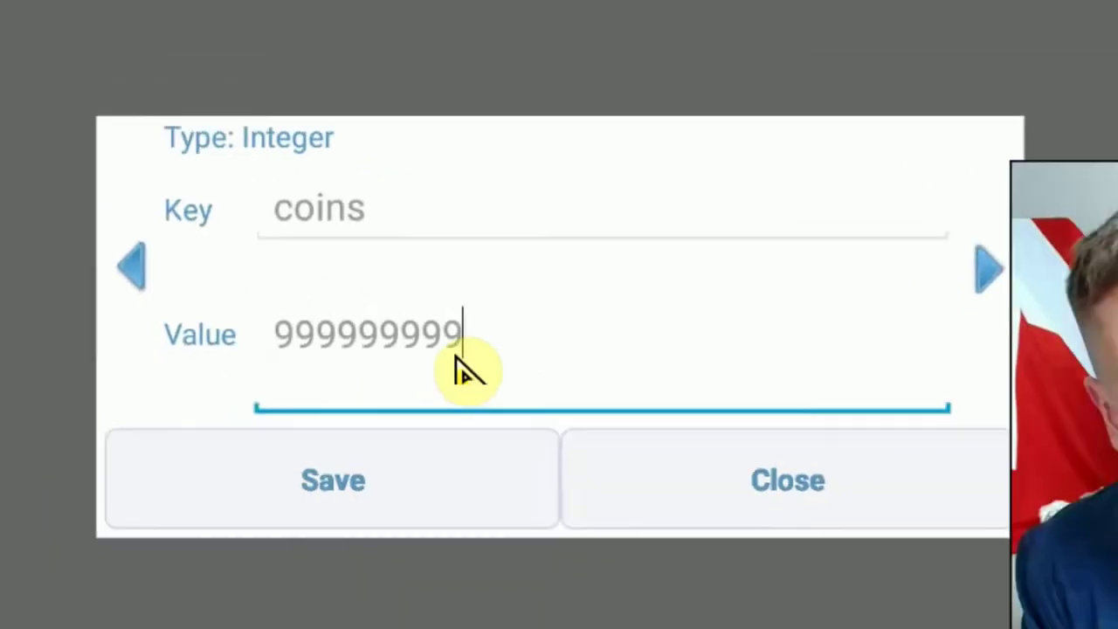
pyautogui.click(406, 526)
# Step: Filter the keys by "gems", set the gems value to 99999999, save it and close the editor
pyautogui.click(319, 601)
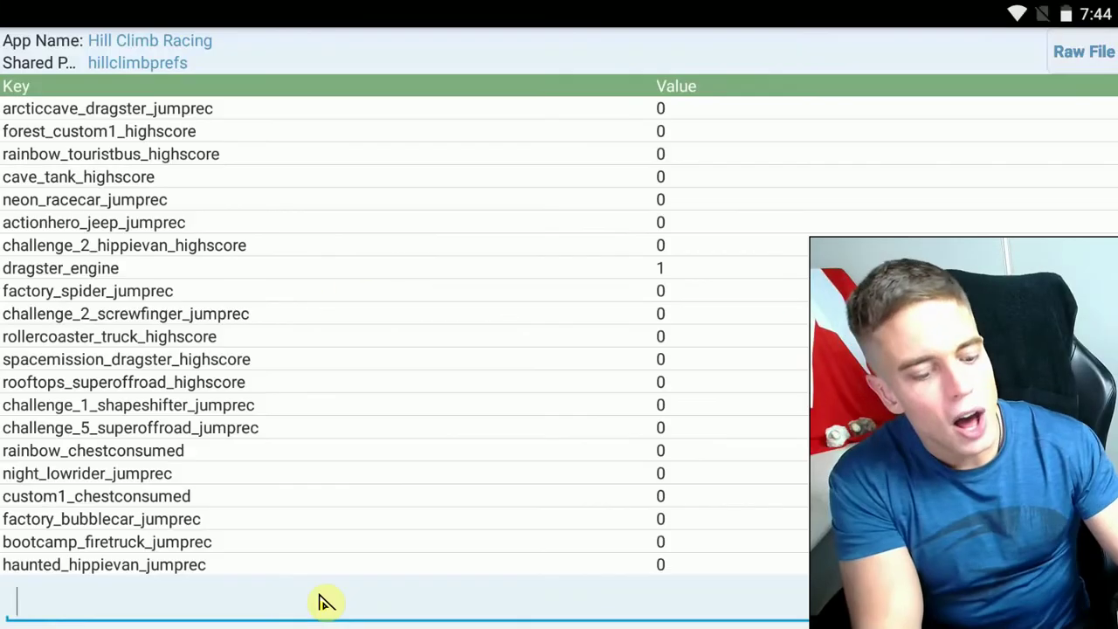
pyautogui.write('gems')
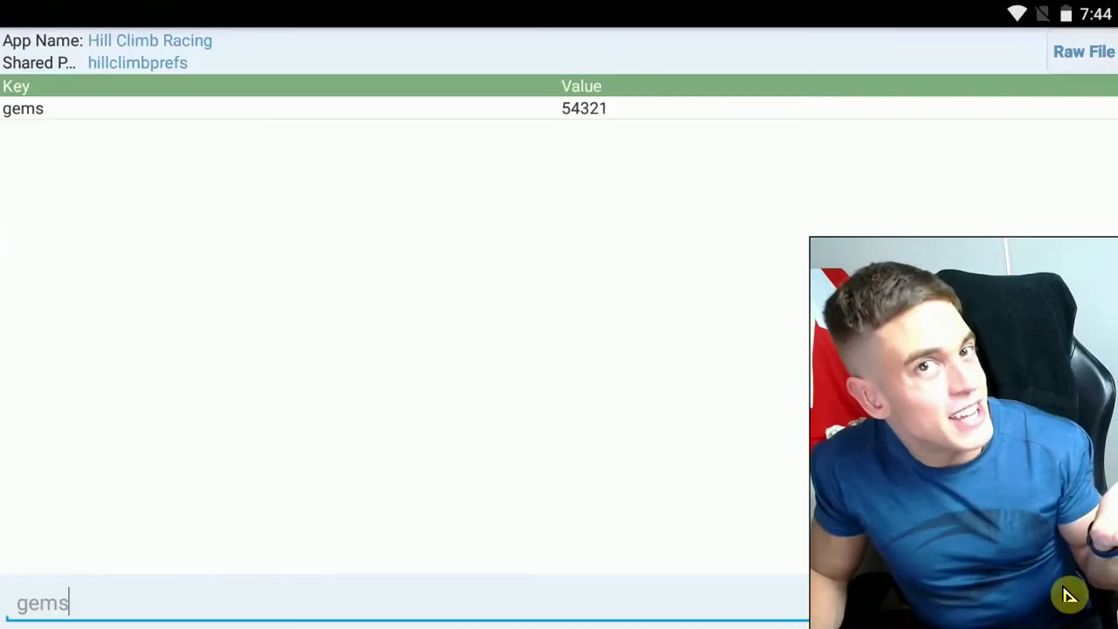
pyautogui.click(607, 117)
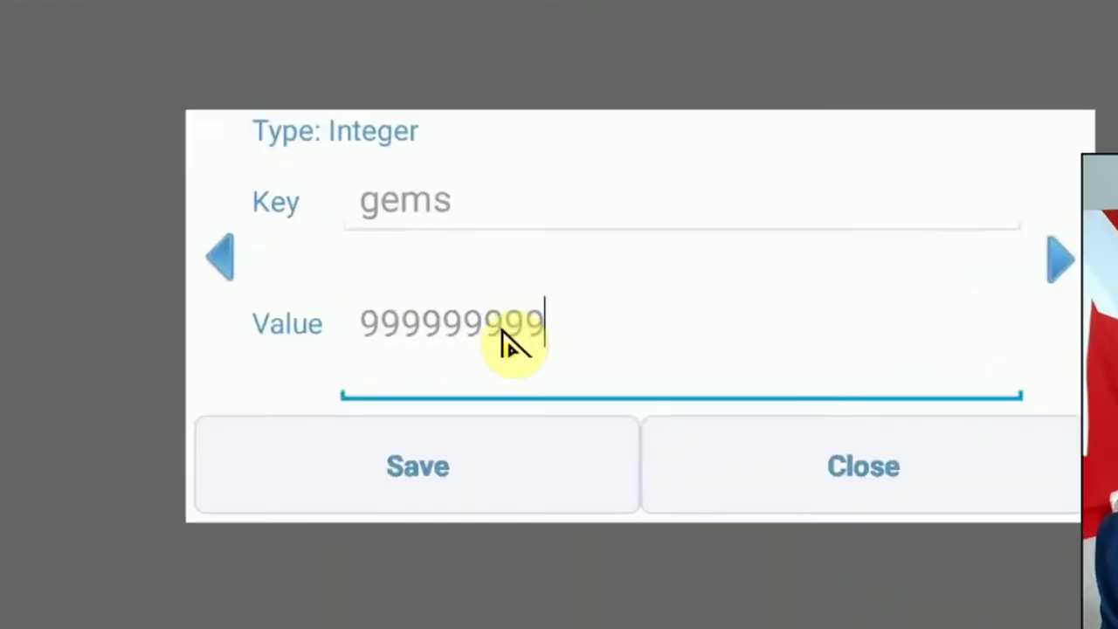
pyautogui.click(512, 343)
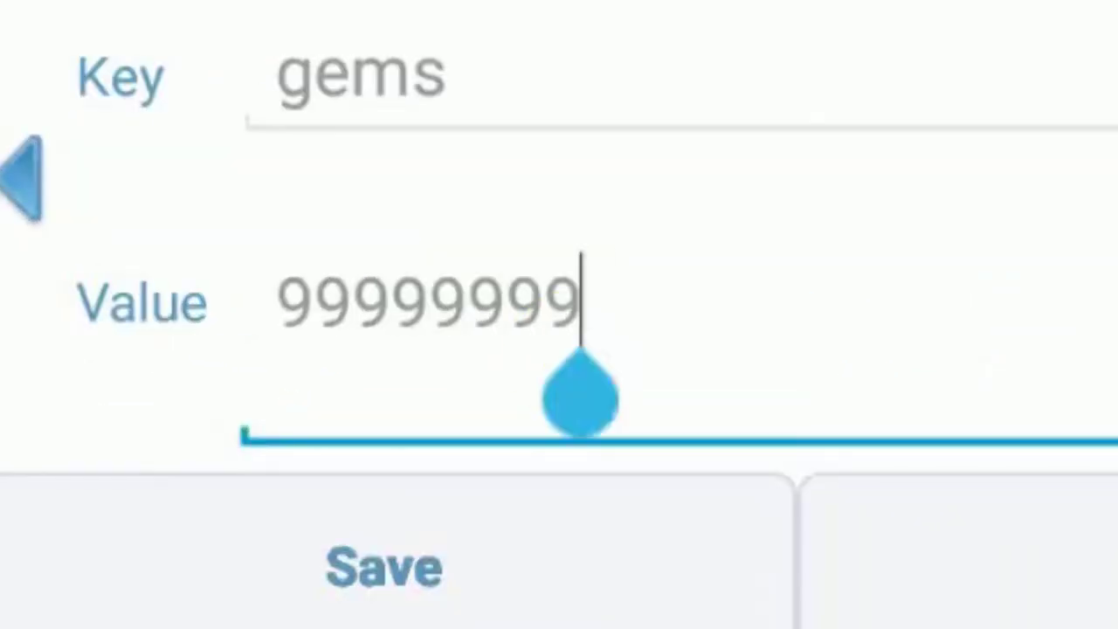
pyautogui.click(448, 459)
pyautogui.click(891, 475)
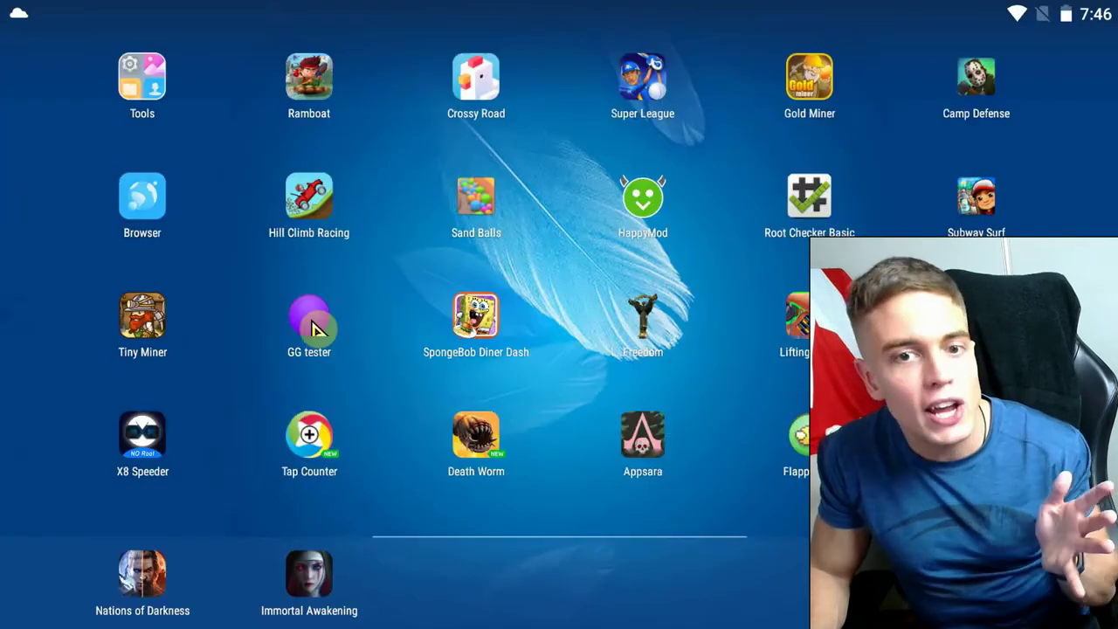
pyautogui.click(312, 319)
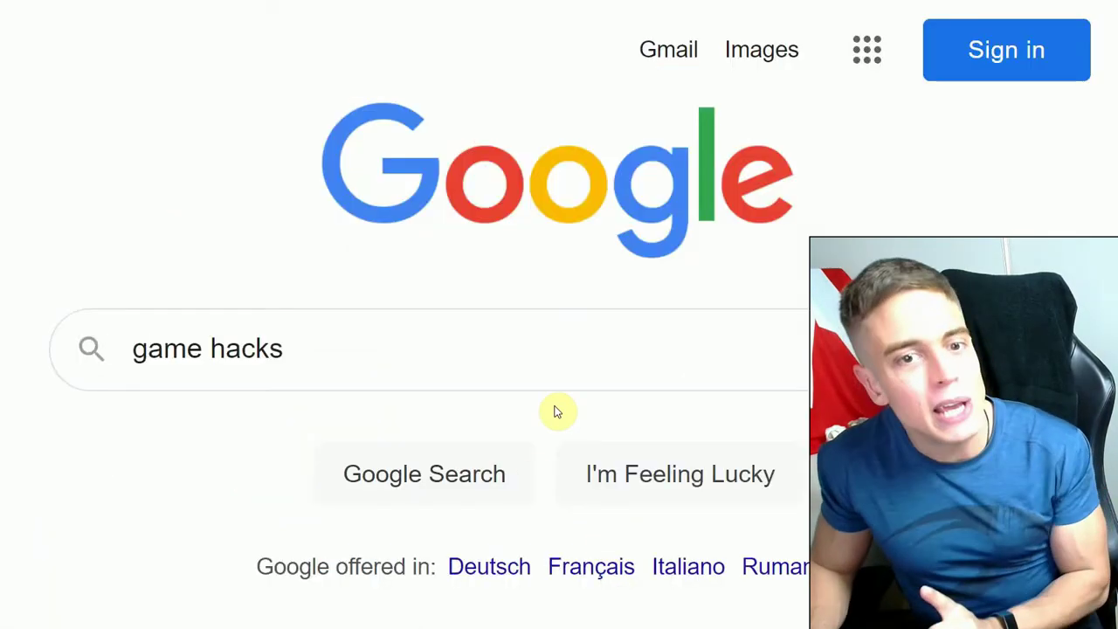
# Step: Search Google for "game hacks", open the HackerBot.net result and look over its page on downloading game hacks
pyautogui.click(583, 364)
pyautogui.press('Return')
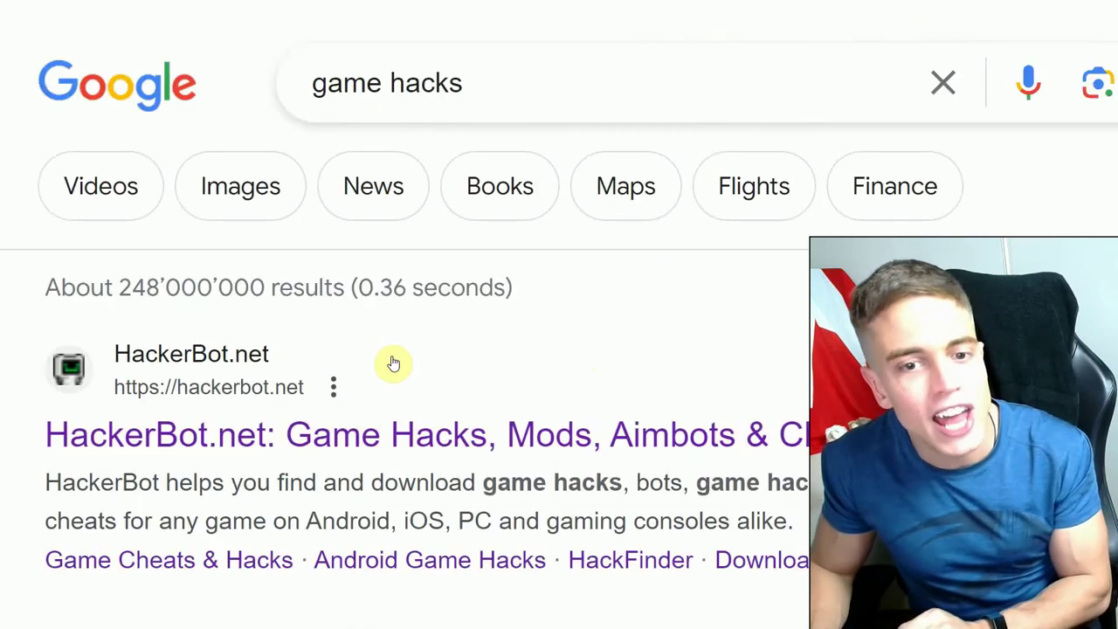
pyautogui.click(287, 440)
pyautogui.click(124, 288)
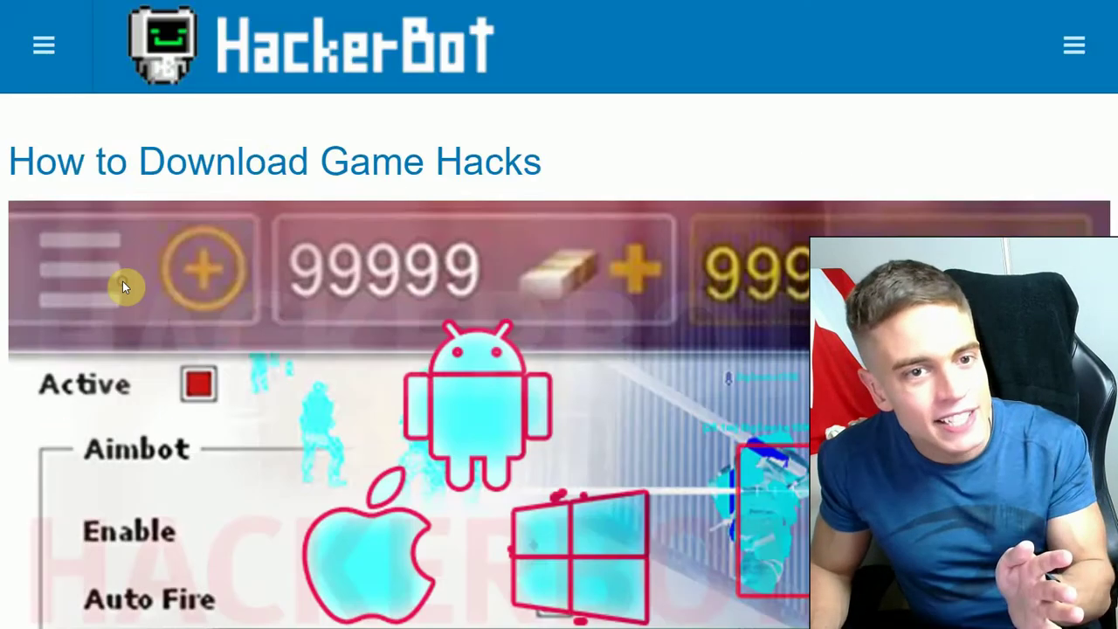
pyautogui.scroll(-10, 246, 329)
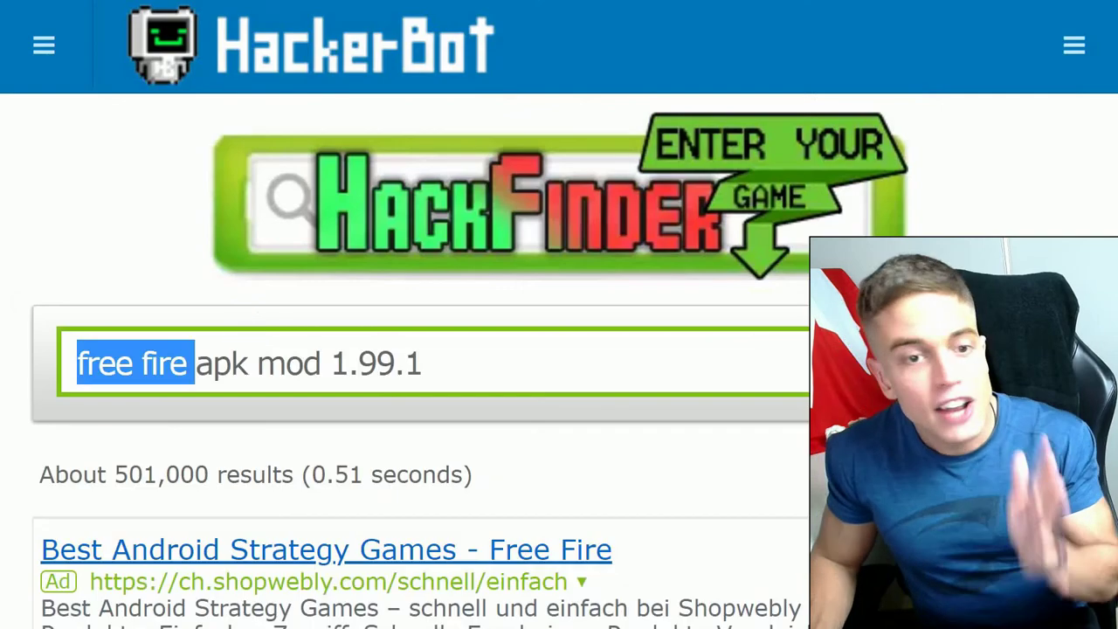